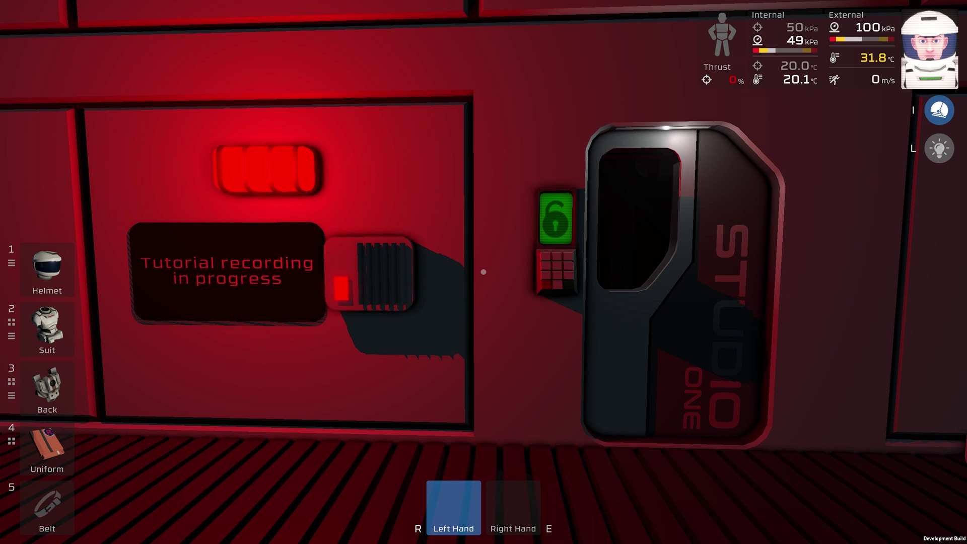
Step: Pry open the Area Power Control cover with the crowbar and switch its power on
key("3")
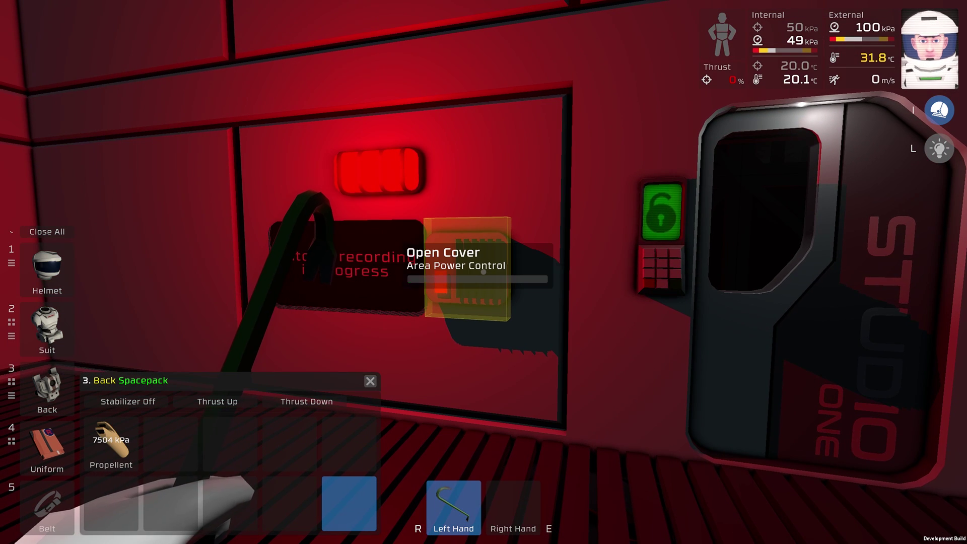
left_click(483, 272)
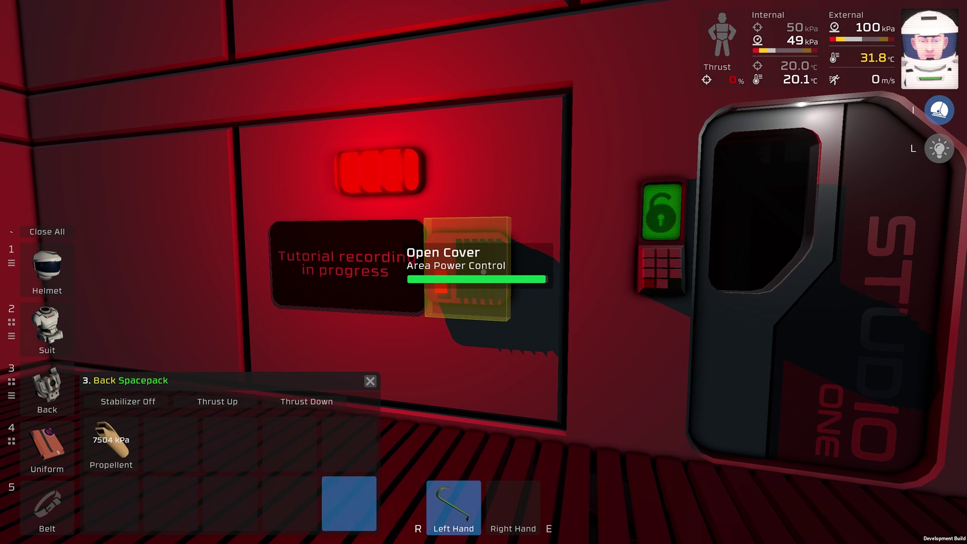
left_click(483, 272)
key("3")
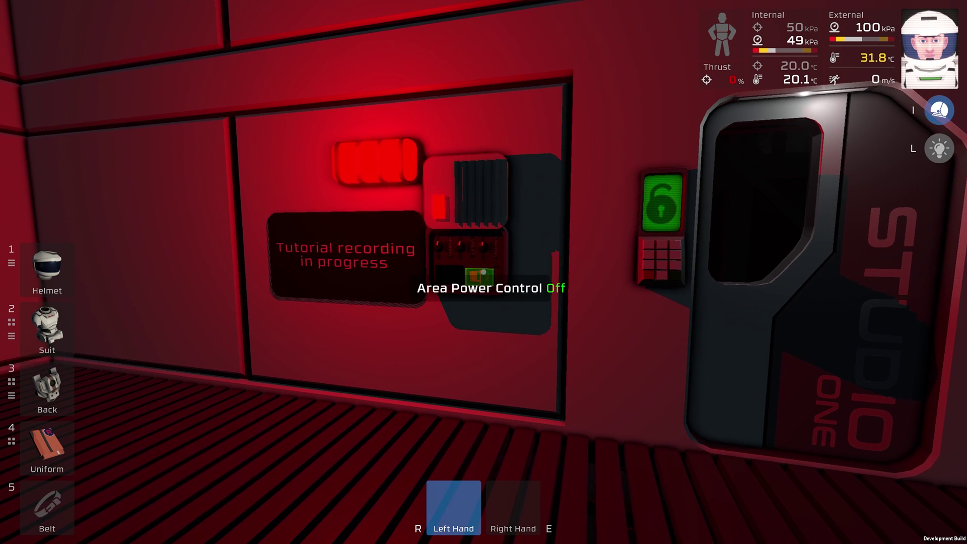
left_click(483, 272)
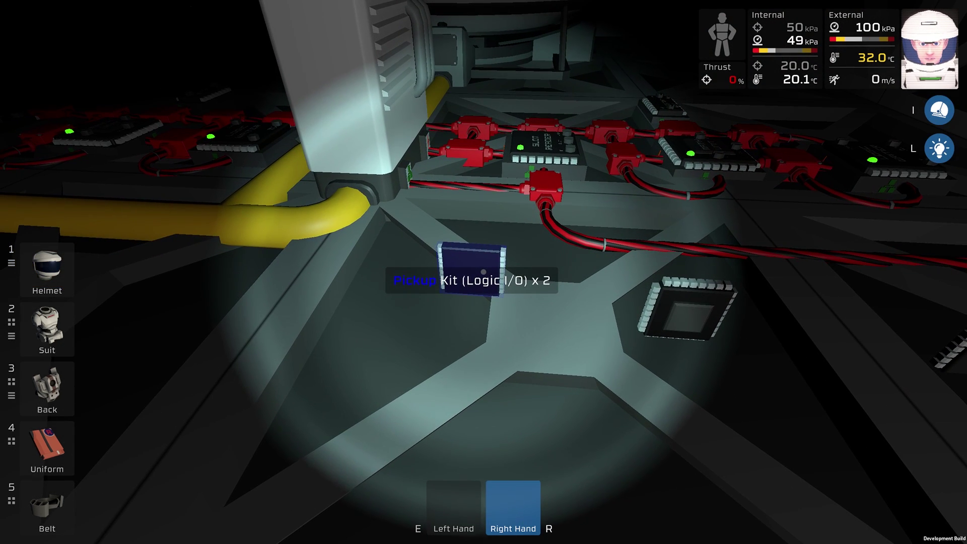
Step: Pick up the two logic I/O kits, the processor kit and the memory kits, and drop the lights kit
left_click(483, 272)
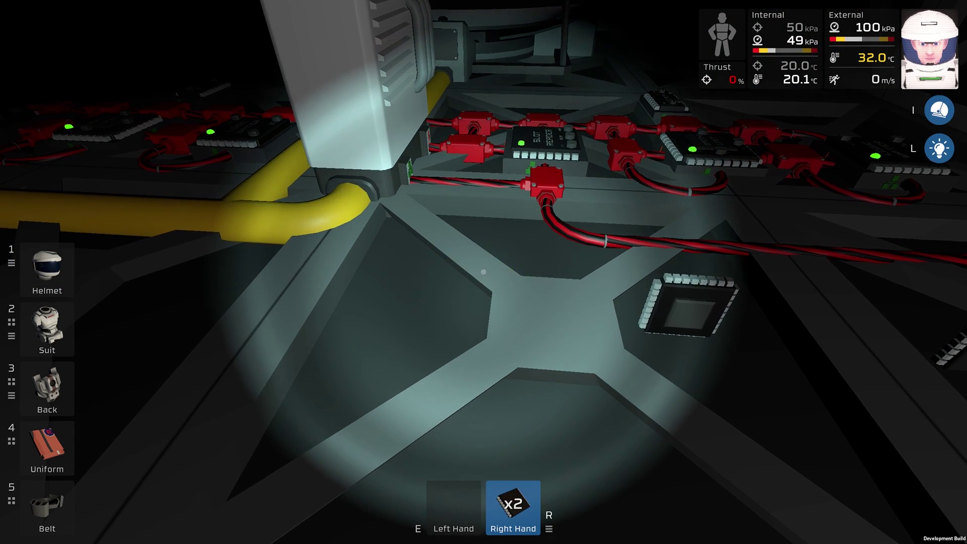
key("z")
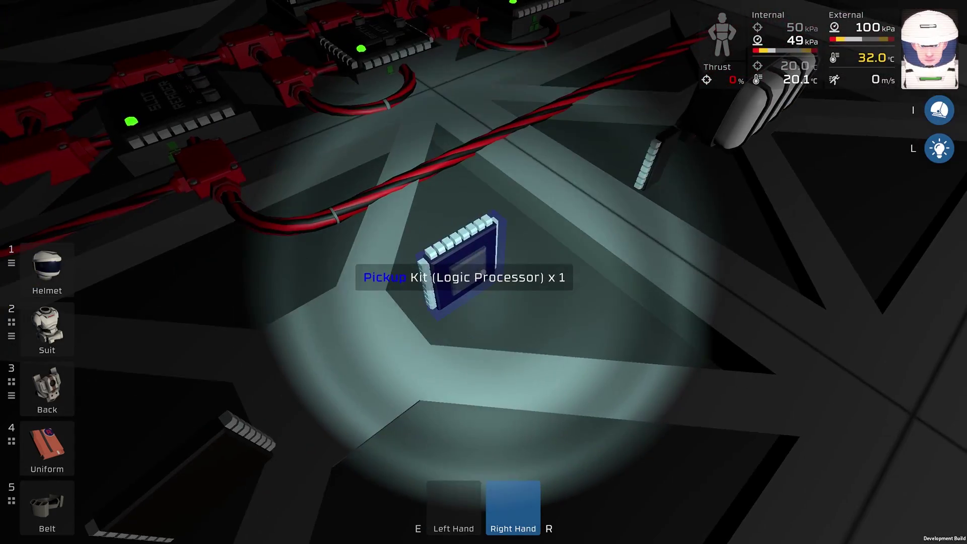
left_click(483, 272)
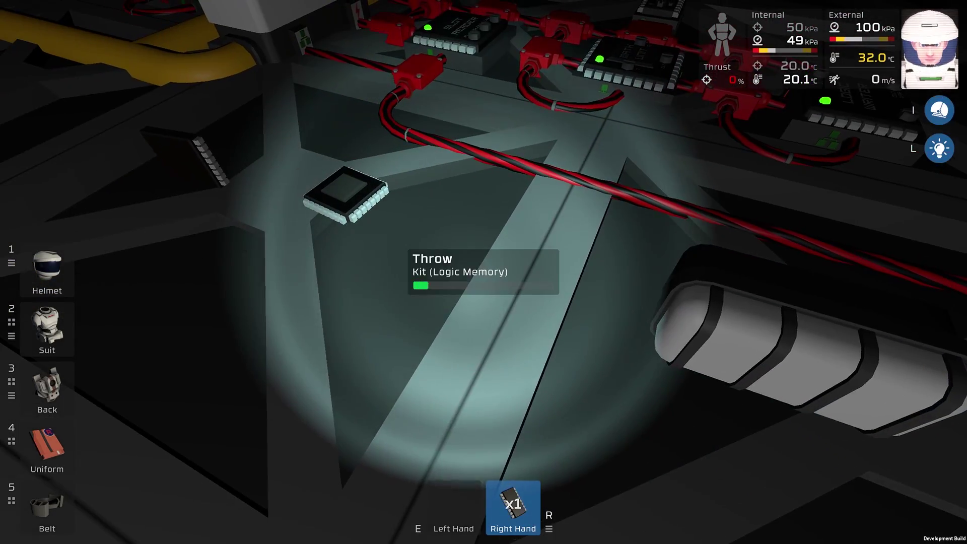
right_click(484, 272)
left_click(484, 271)
right_click(483, 272)
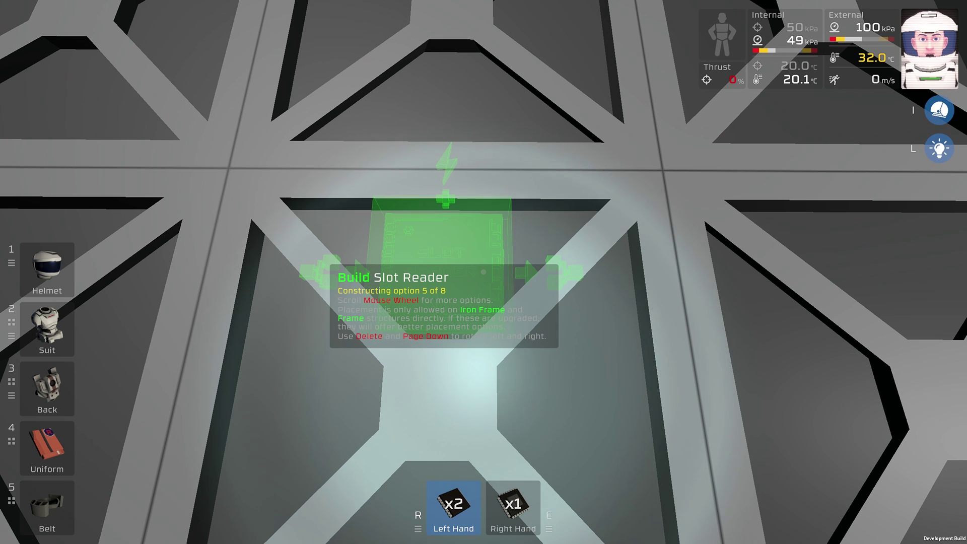
Step: Build the Slot Reader, Math Unit and Logic Writer on the wall frame, then ready the Logic Memory kit
left_click(483, 273)
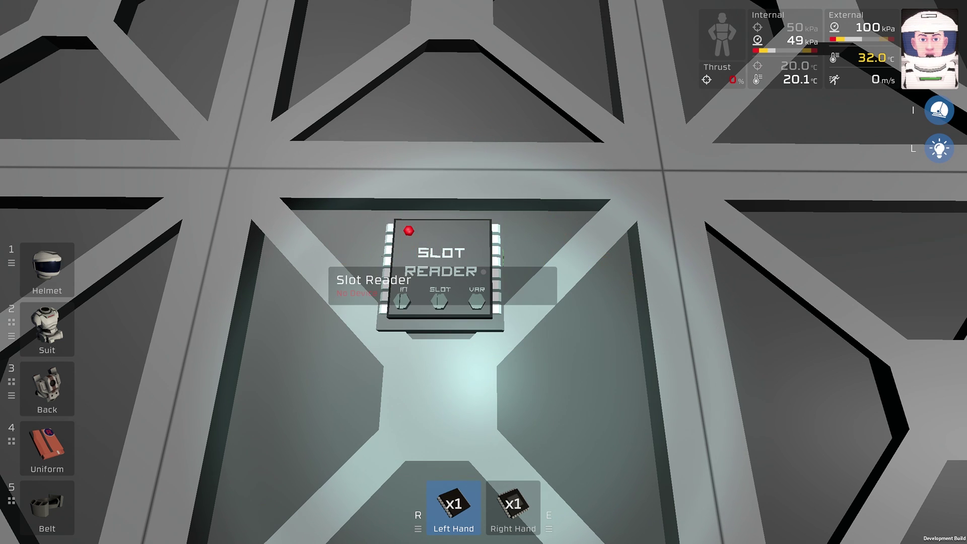
key("e")
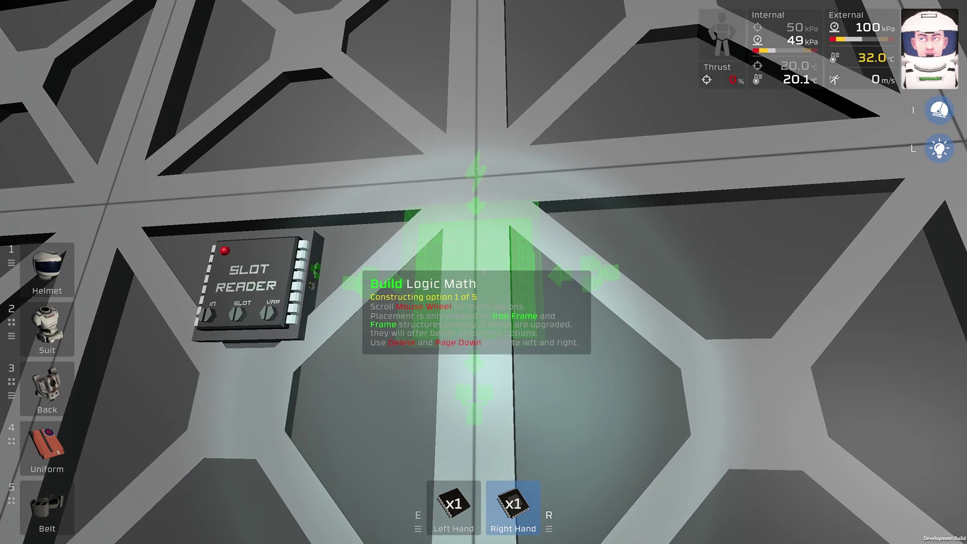
left_click(483, 273)
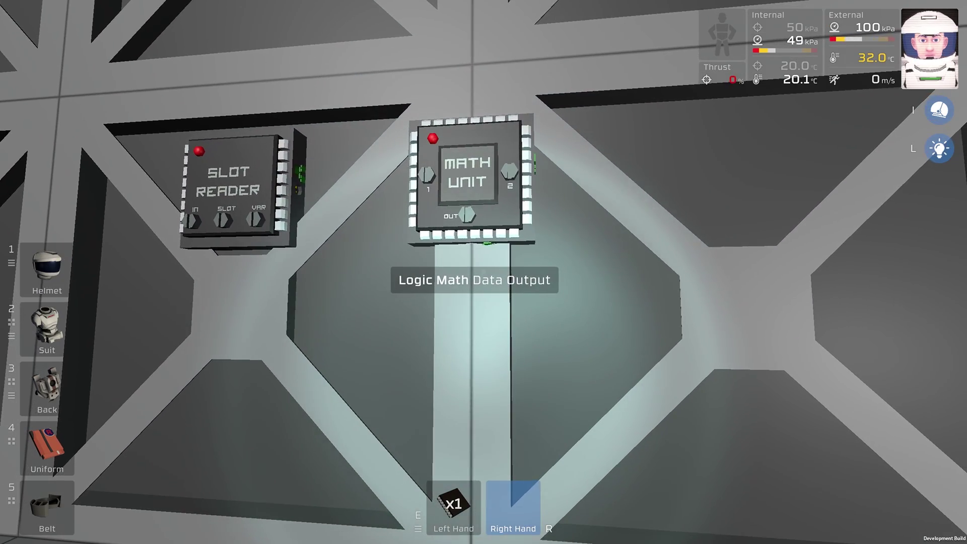
key("e")
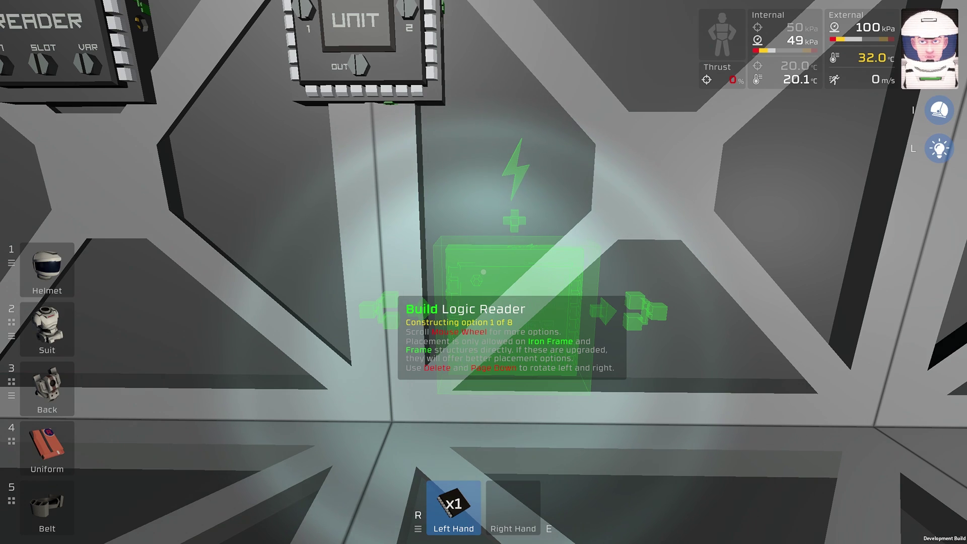
left_click(483, 272)
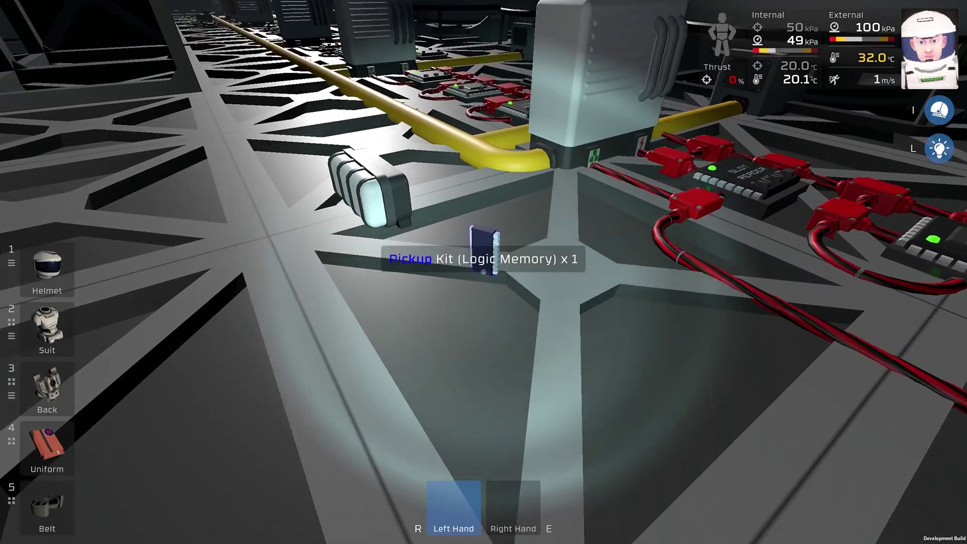
left_click(483, 272)
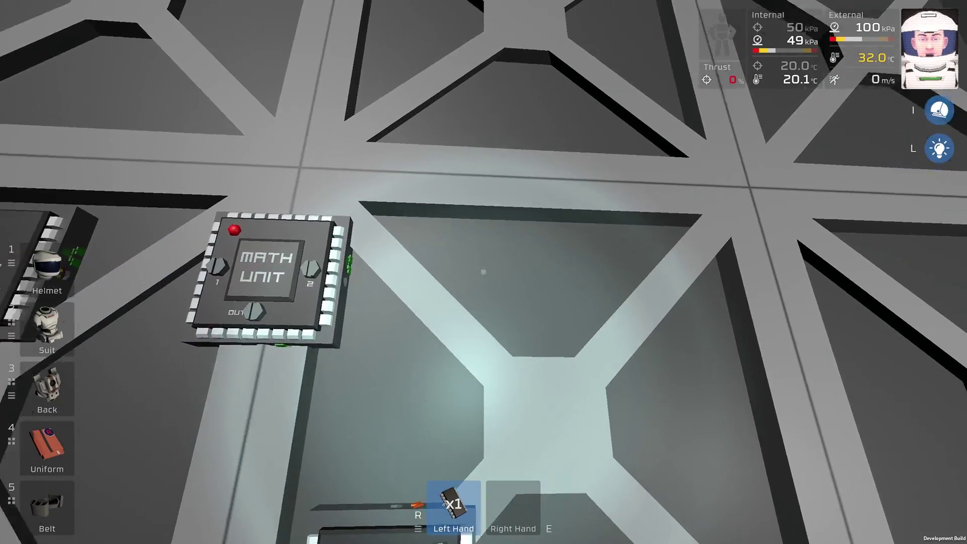
right_click(484, 272)
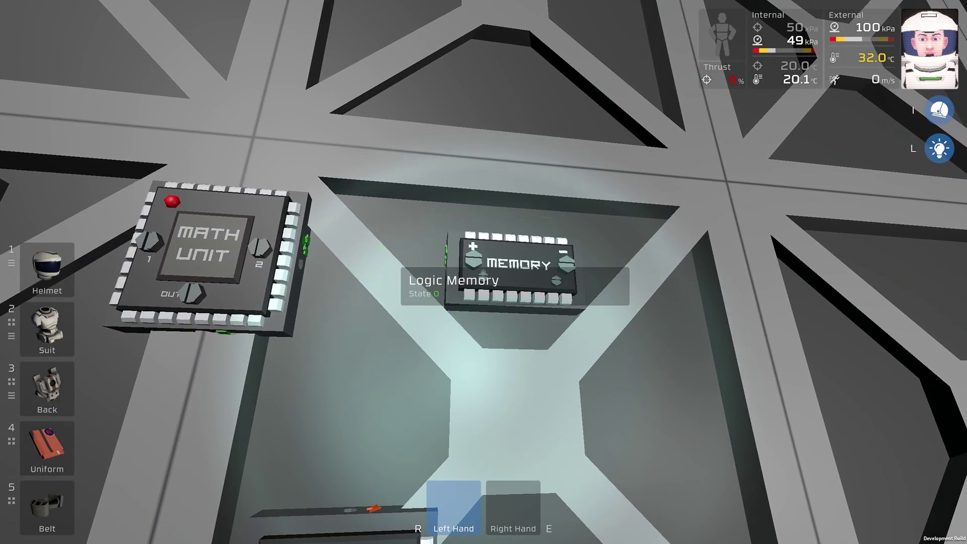
Step: Mount the Logic Memory, then build a Diode Slide light beside the Logic Writer
left_click(483, 272)
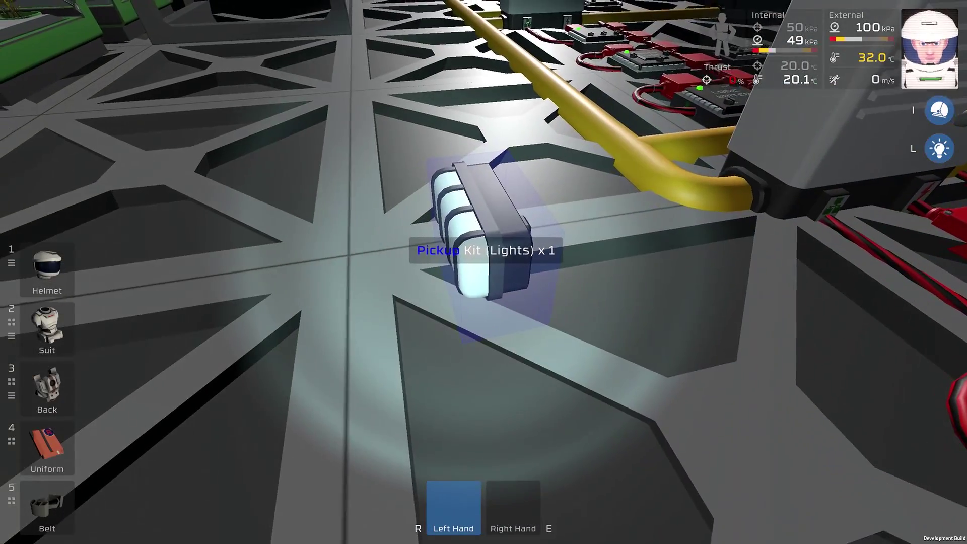
left_click(484, 272)
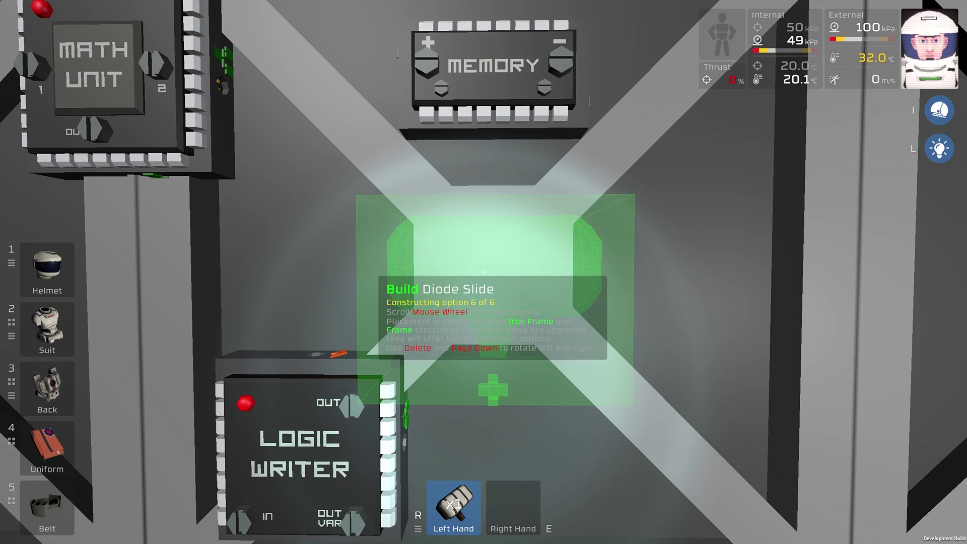
left_click(484, 272)
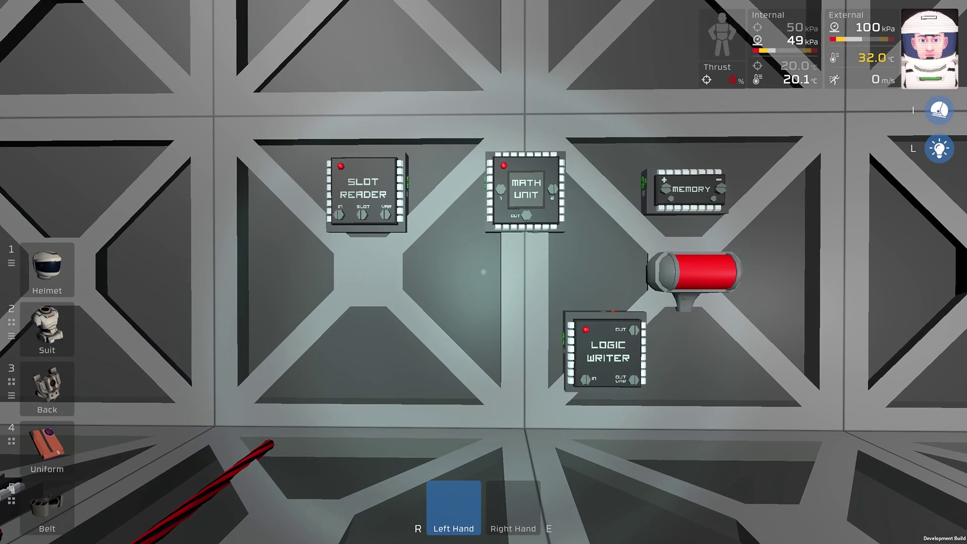
Step: Lay heavy cable corners and straight runs down the wall between the Slot Reader and Math Unit
key("e")
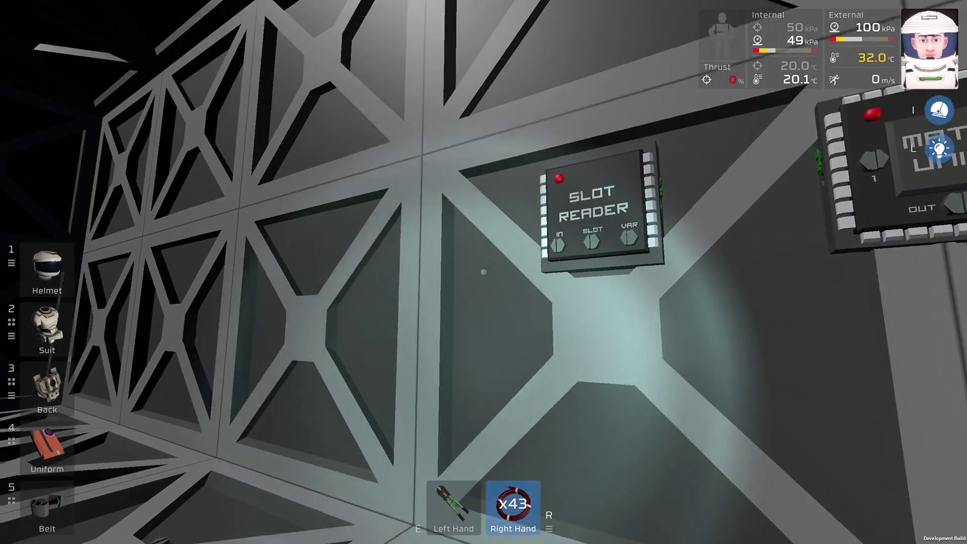
scroll(484, 272, "up", 1)
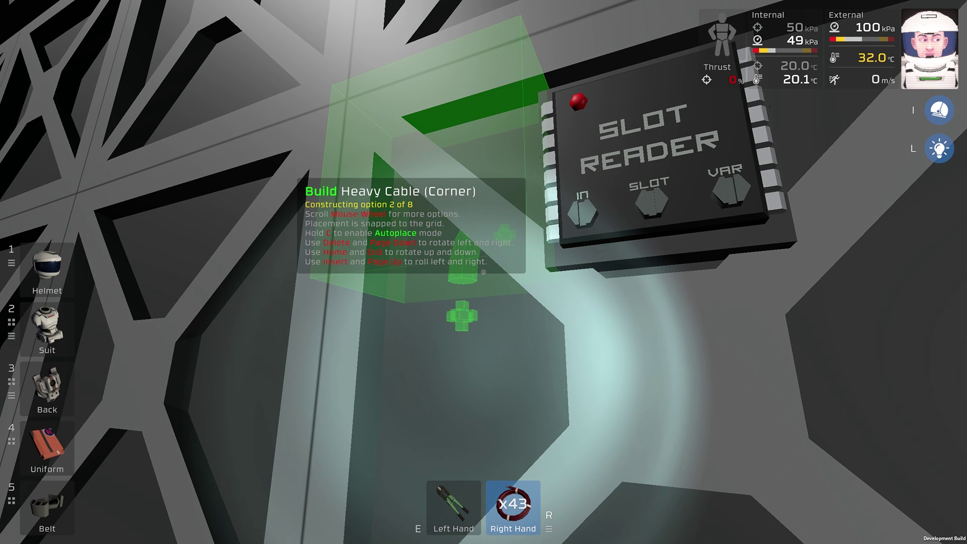
left_click(484, 272)
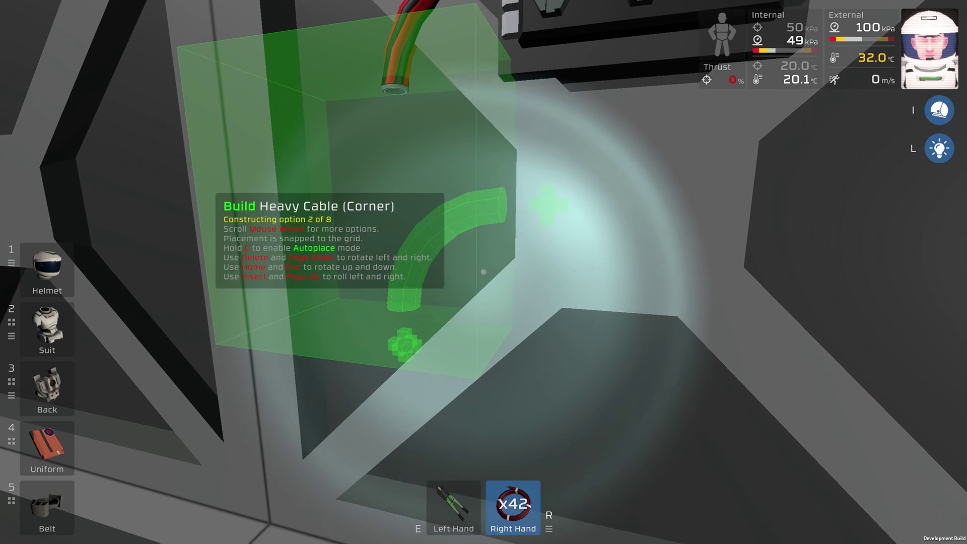
scroll(484, 272, "down", 1)
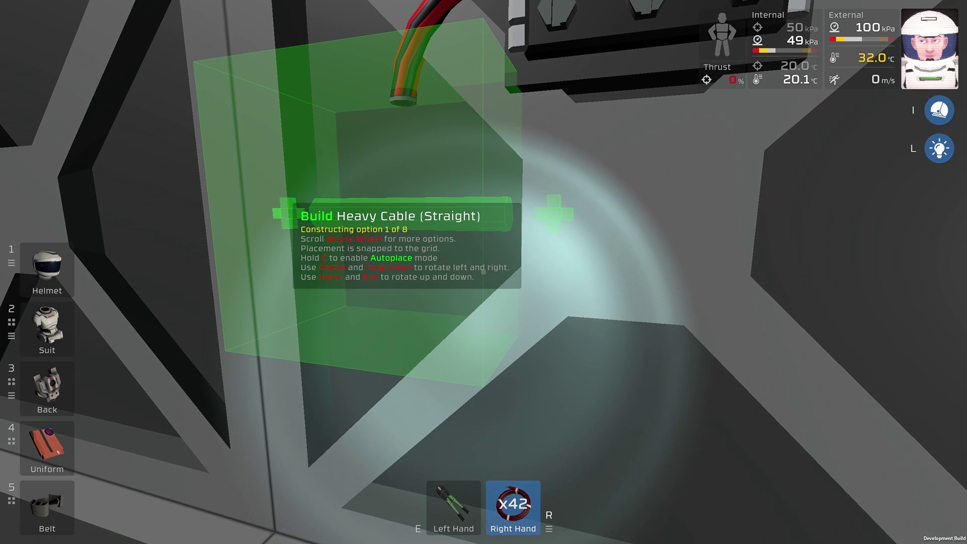
left_click(484, 273)
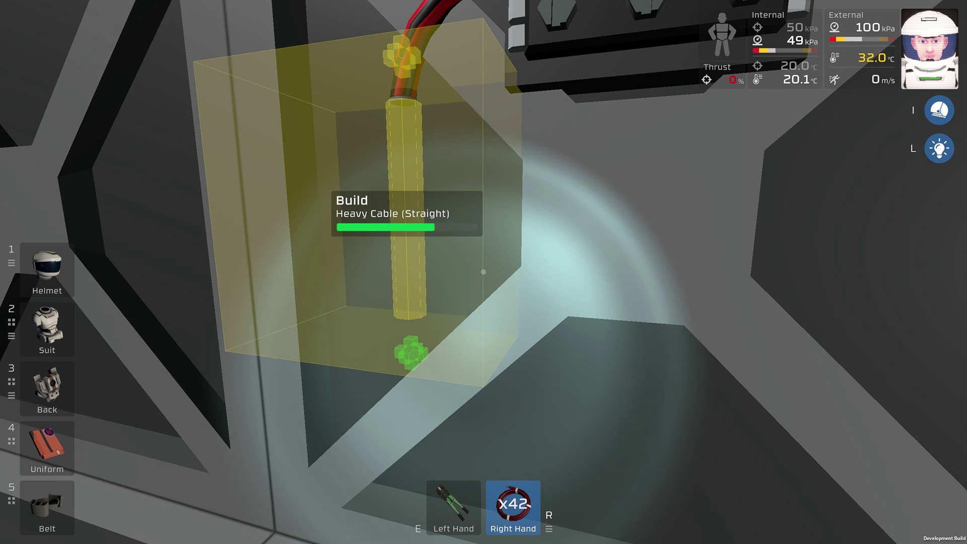
left_click(483, 272)
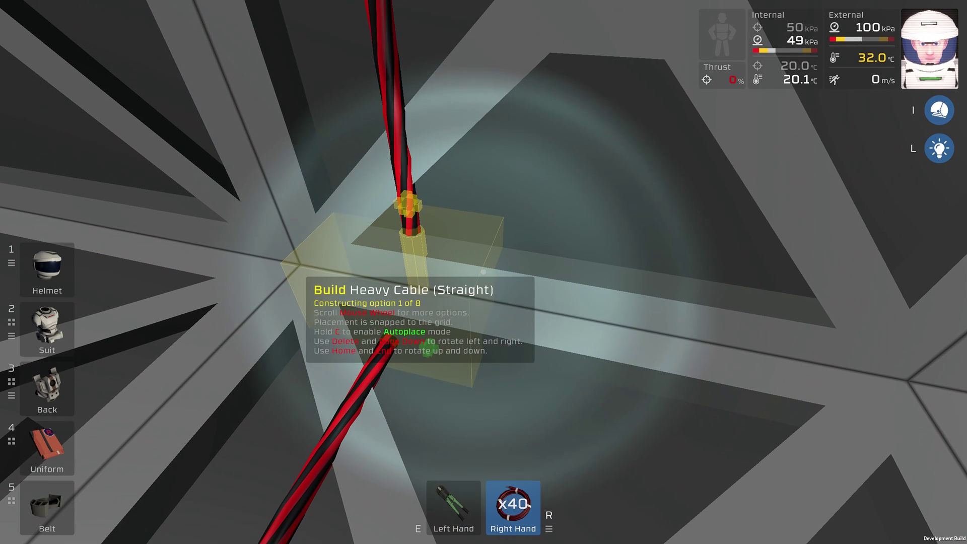
scroll(484, 272, "up", 1)
left_click(484, 273)
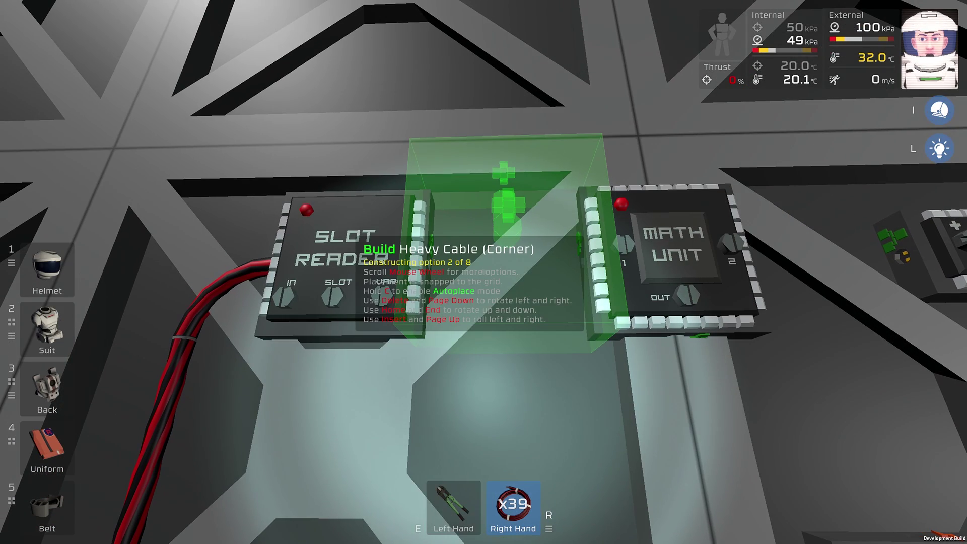
scroll(483, 272, "down", 1)
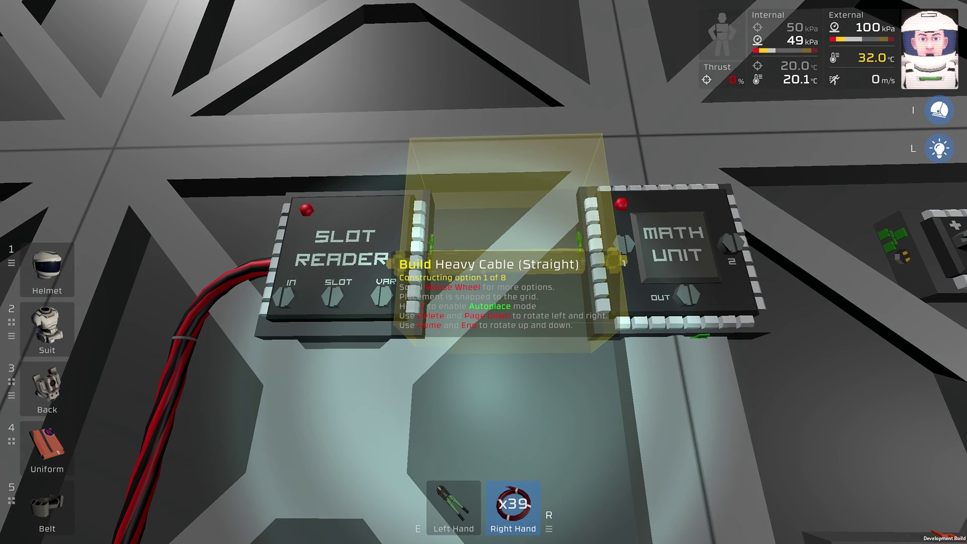
left_click(484, 271)
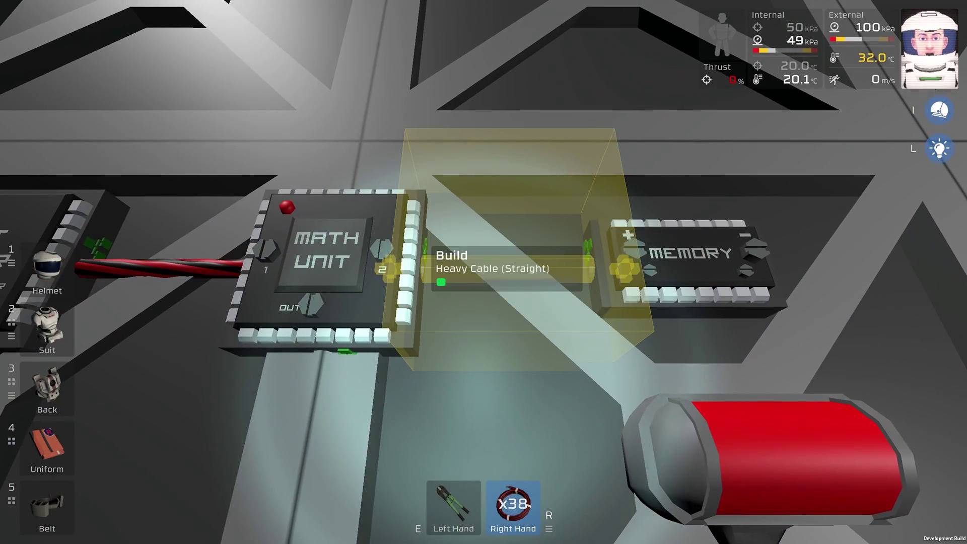
Step: Cable the Math Unit to the Memory, and the Logic Writer to the Diode Slide
left_click(483, 272)
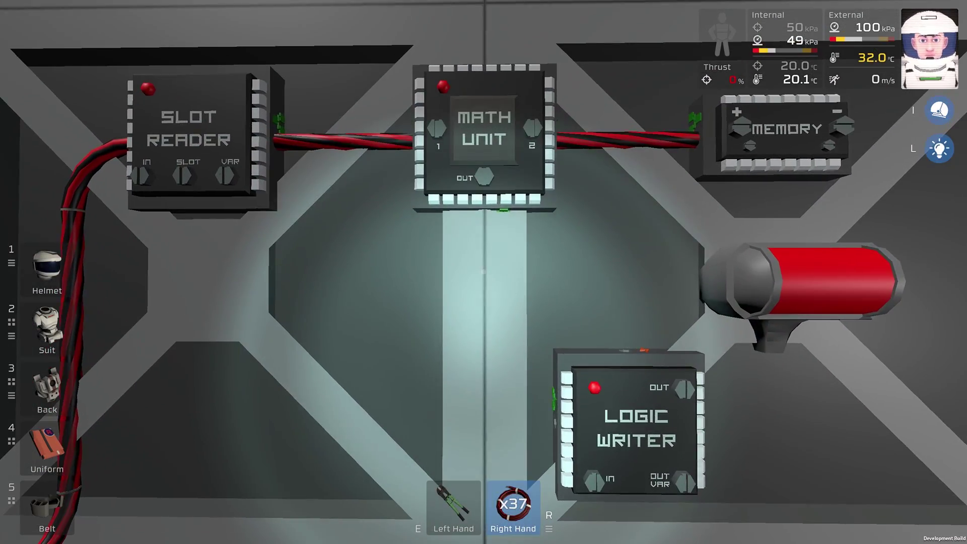
right_click(483, 272)
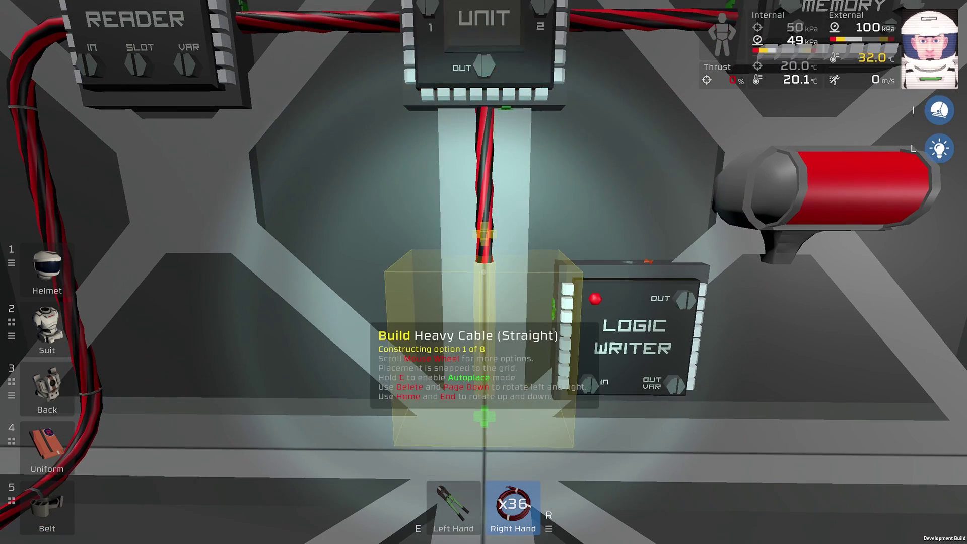
scroll(484, 272, "down", 1)
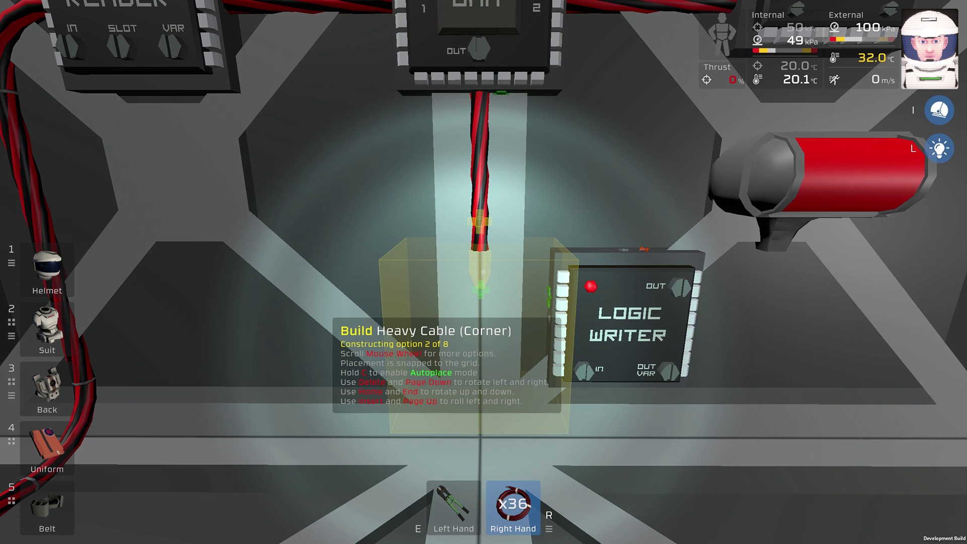
left_click(484, 272)
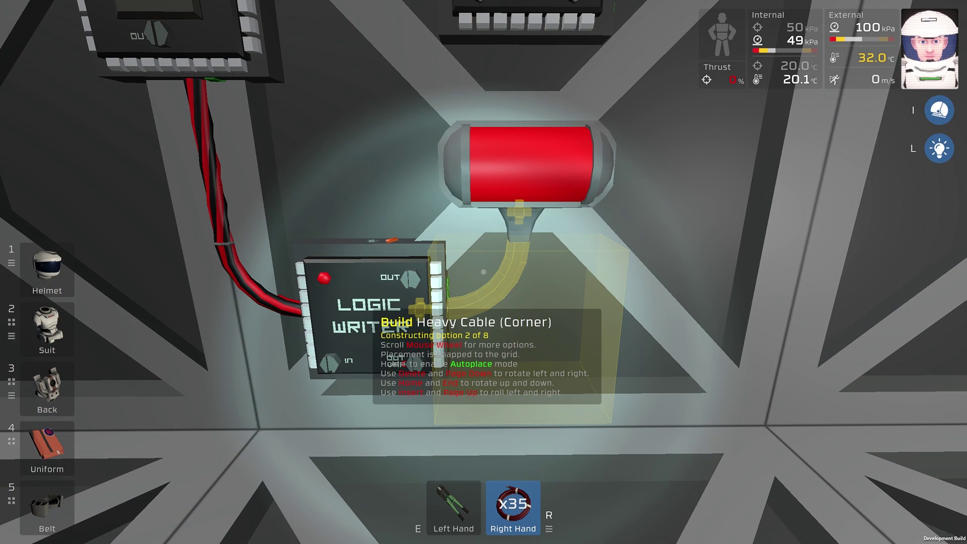
left_click(483, 272)
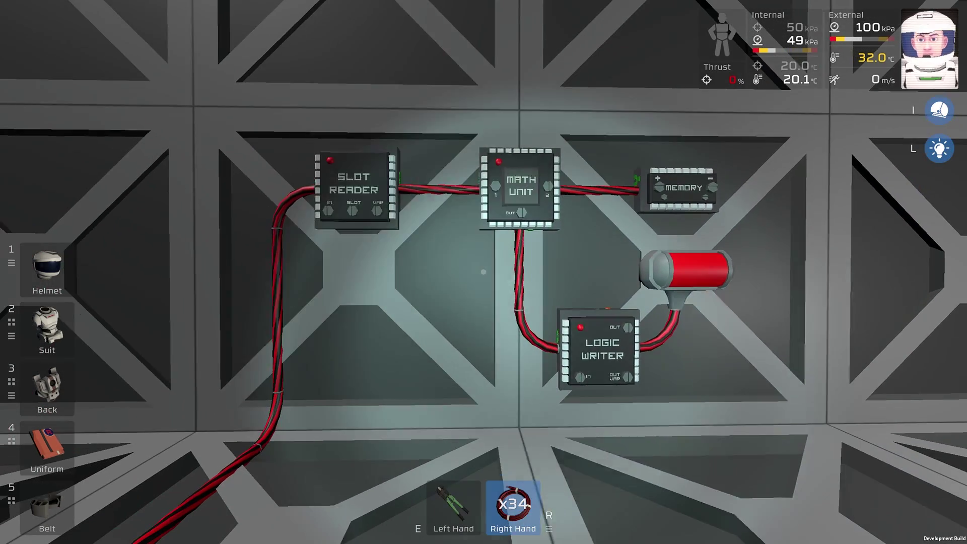
Step: With the screwdriver, set the Slot Reader to read the Filtration unit's gas filter slot
key("e")
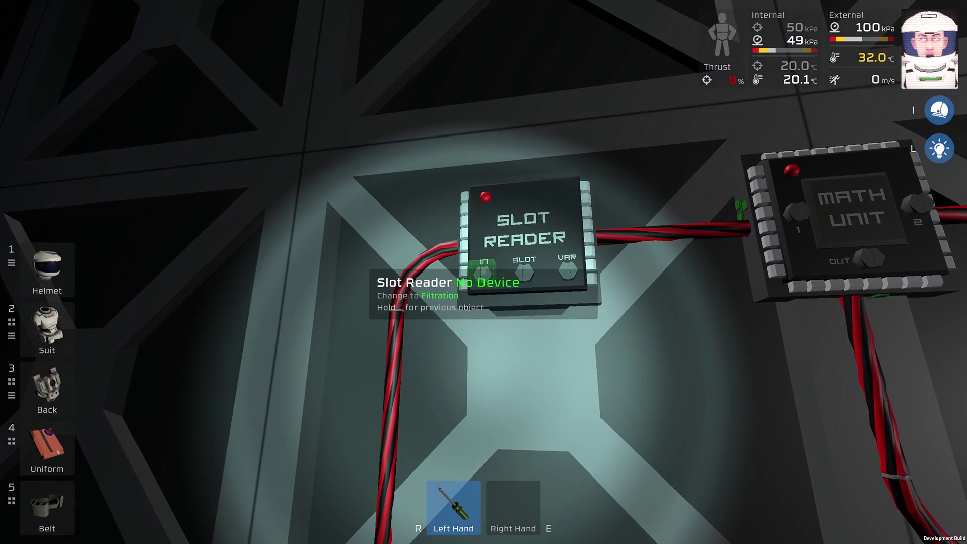
left_click(483, 272)
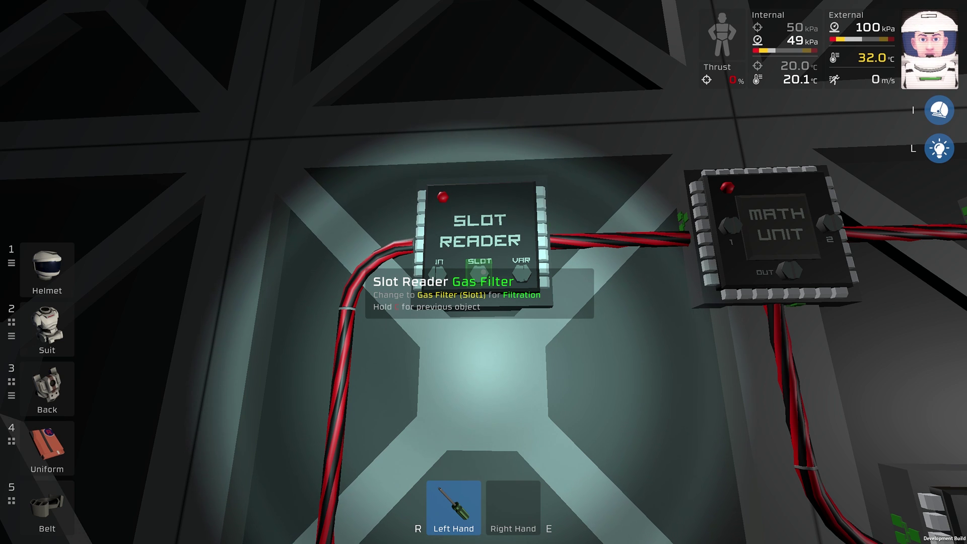
left_click(480, 273)
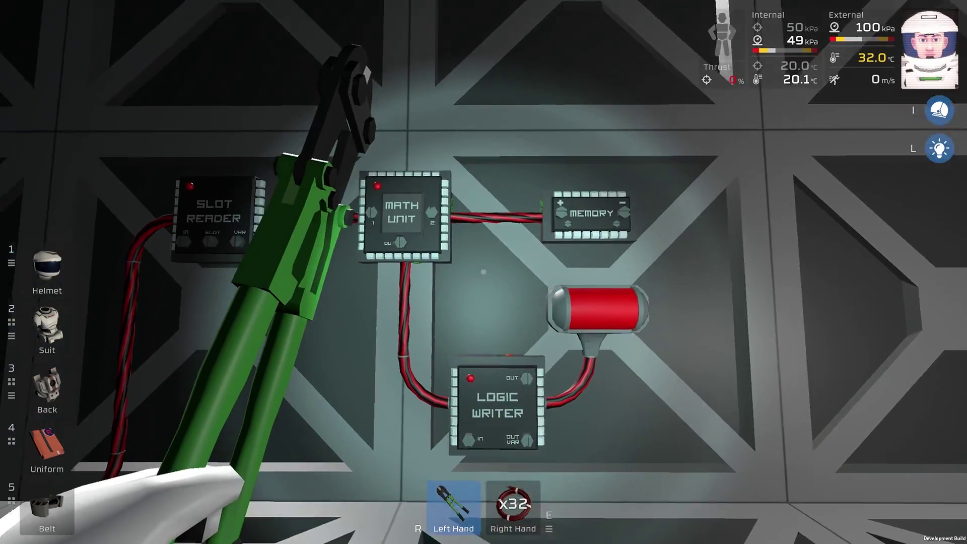
Step: Cut the Math Unit–Memory cable, then place a 4-way junction with a corner rising from it
left_click(483, 273)
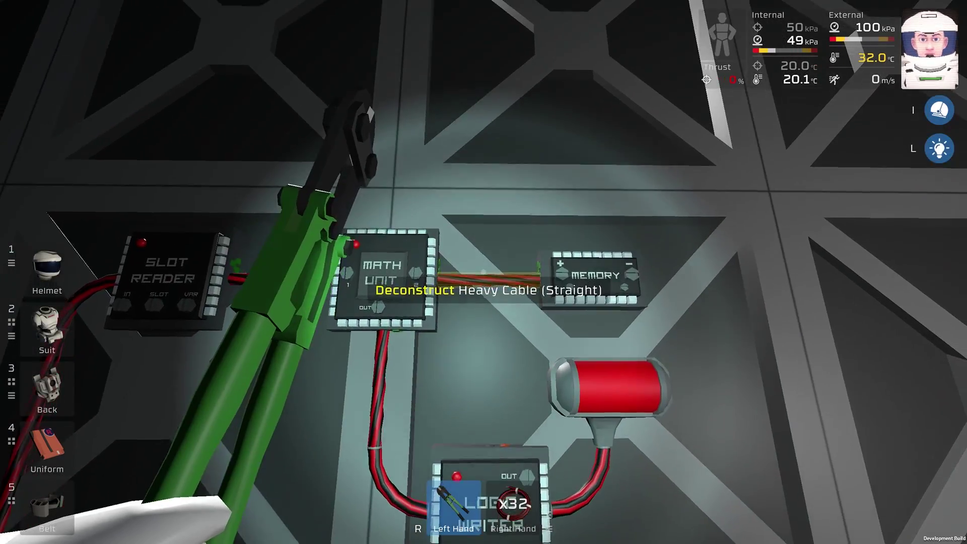
key("r")
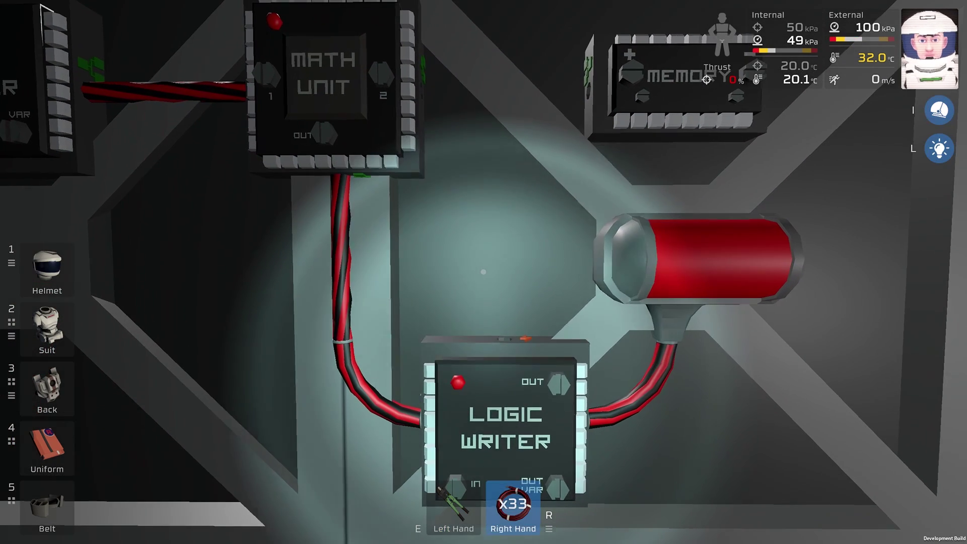
scroll(483, 272, "up", 2)
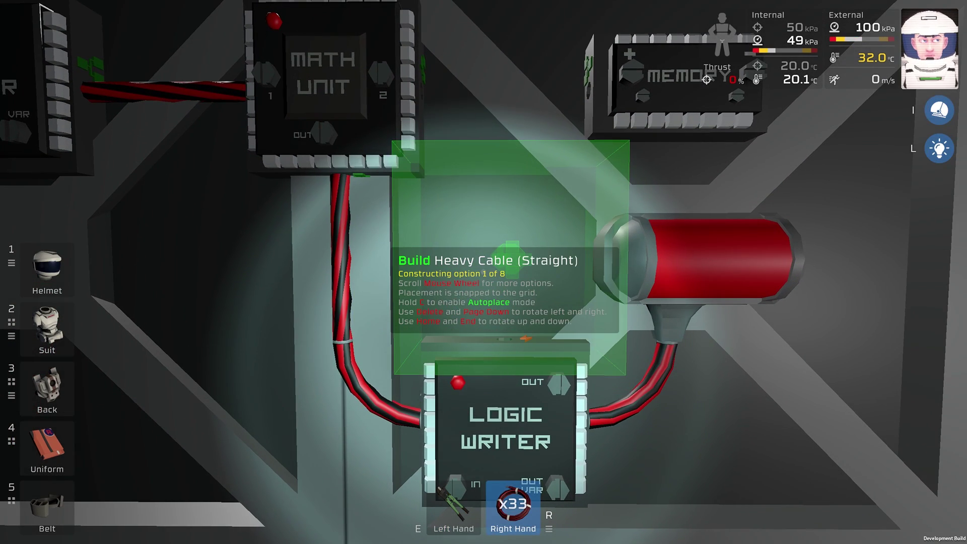
left_click(484, 272)
scroll(483, 273, "down", 1)
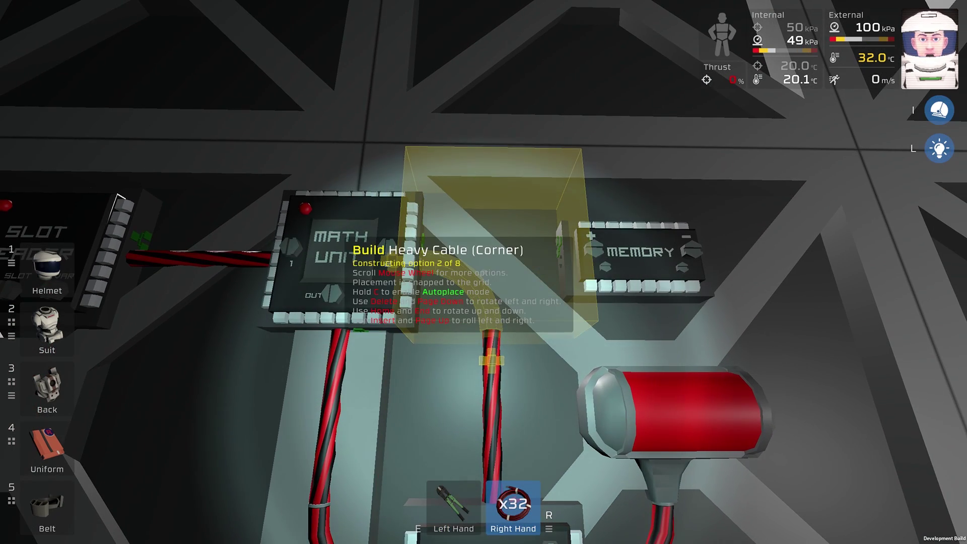
scroll(484, 273, "up", 1)
scroll(484, 272, "up", 1)
left_click(483, 272)
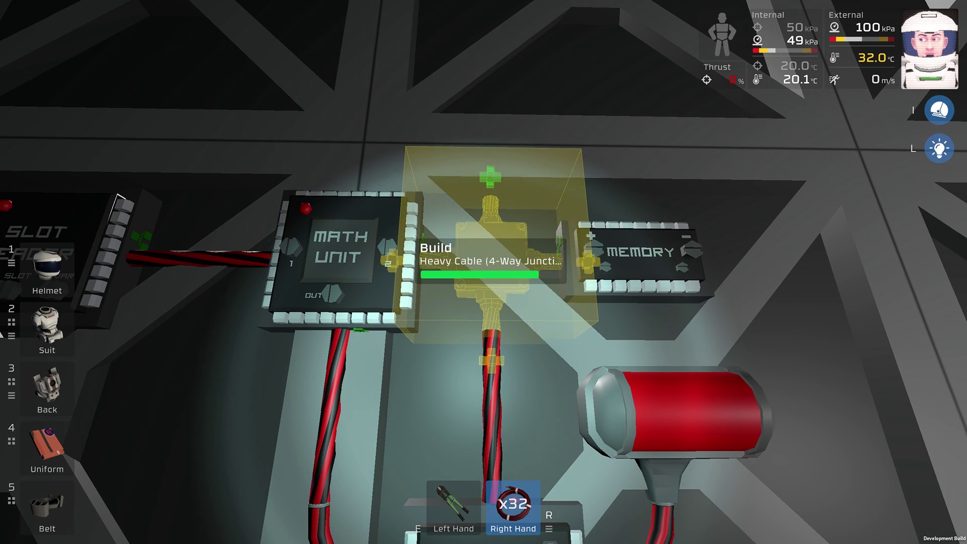
scroll(484, 272, "down", 1)
scroll(483, 271, "down", 1)
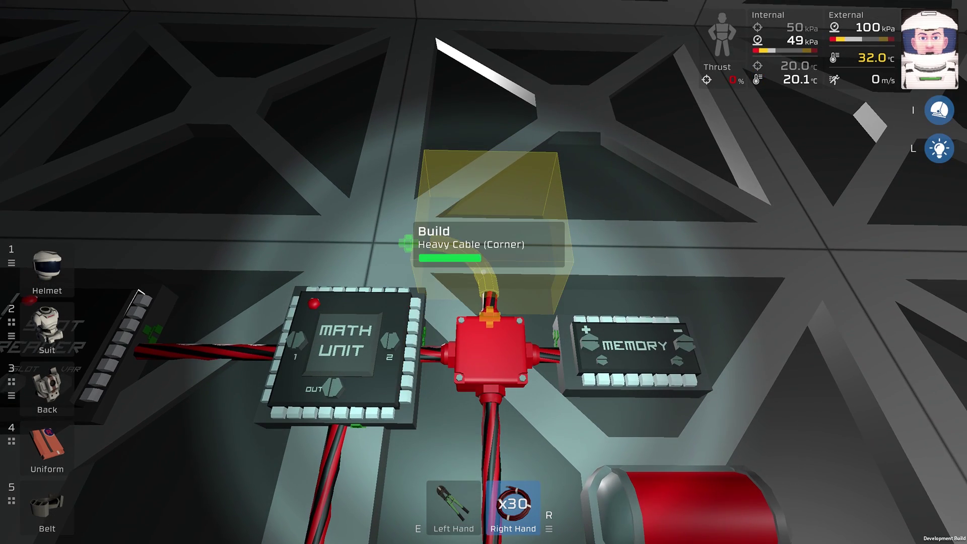
left_click(483, 272)
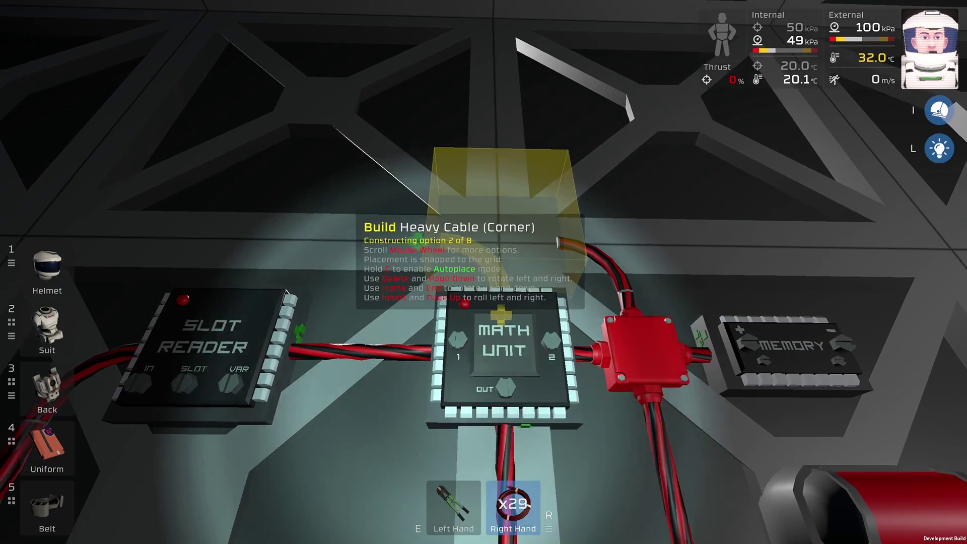
scroll(484, 272, "up", 1)
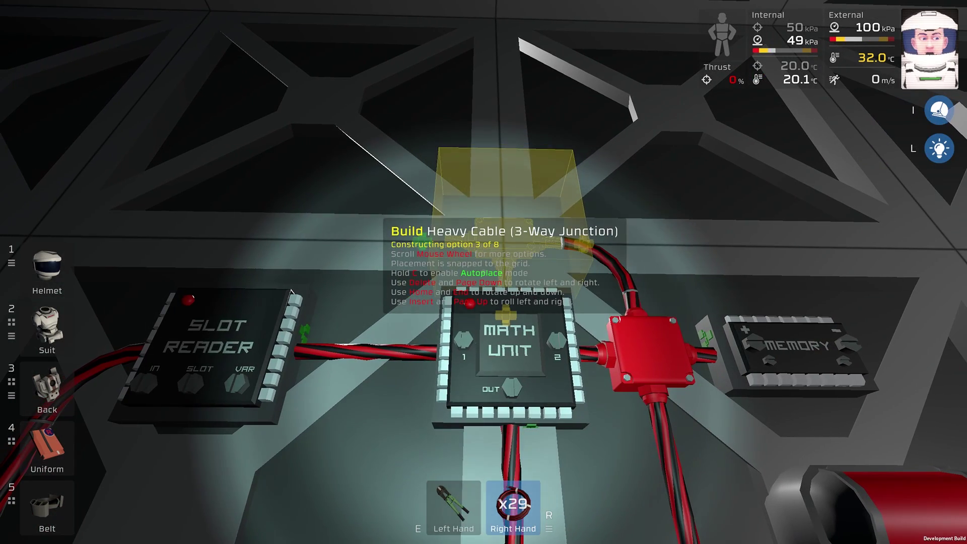
Step: Add a 3-way junction above the Math Unit and cable over to a junction above the Slot Reader
left_click(484, 272)
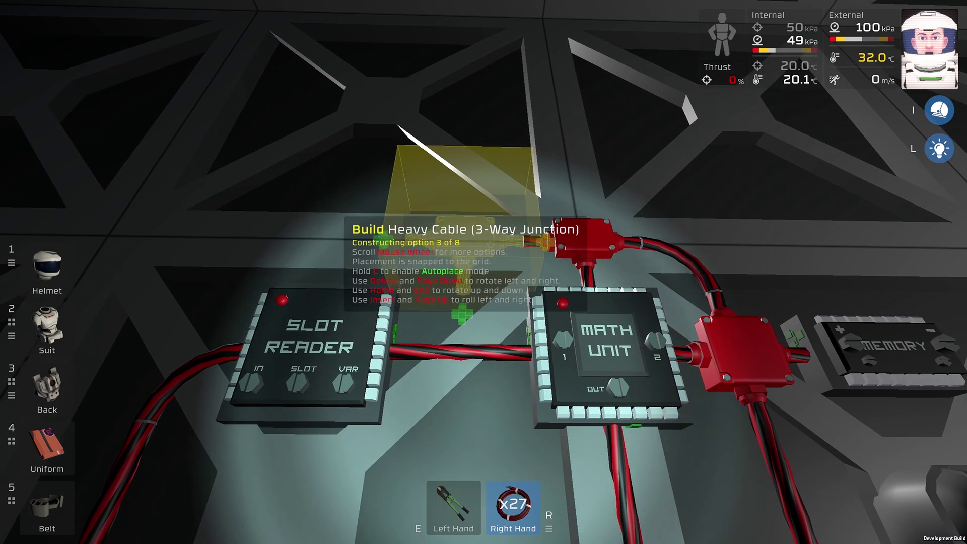
scroll(483, 272, "down", 1)
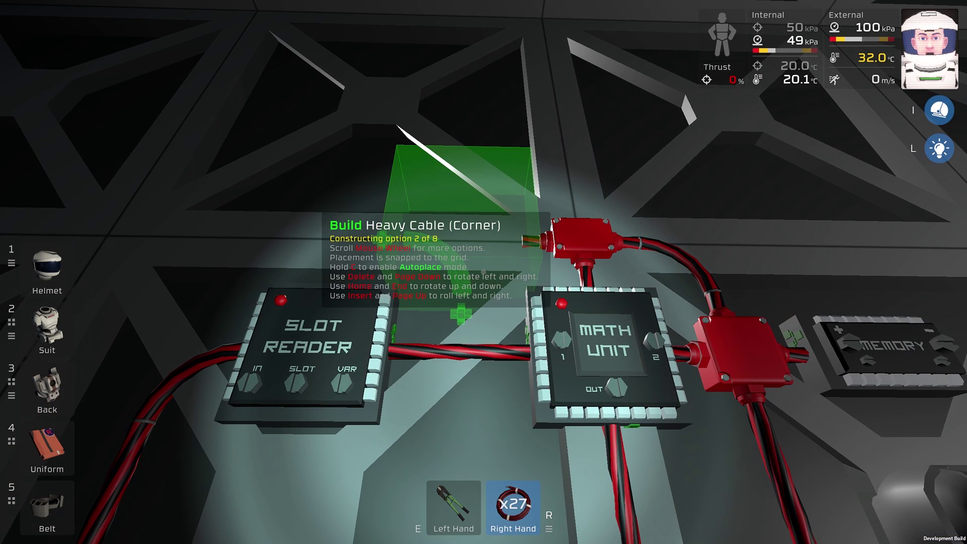
scroll(484, 272, "up", 1)
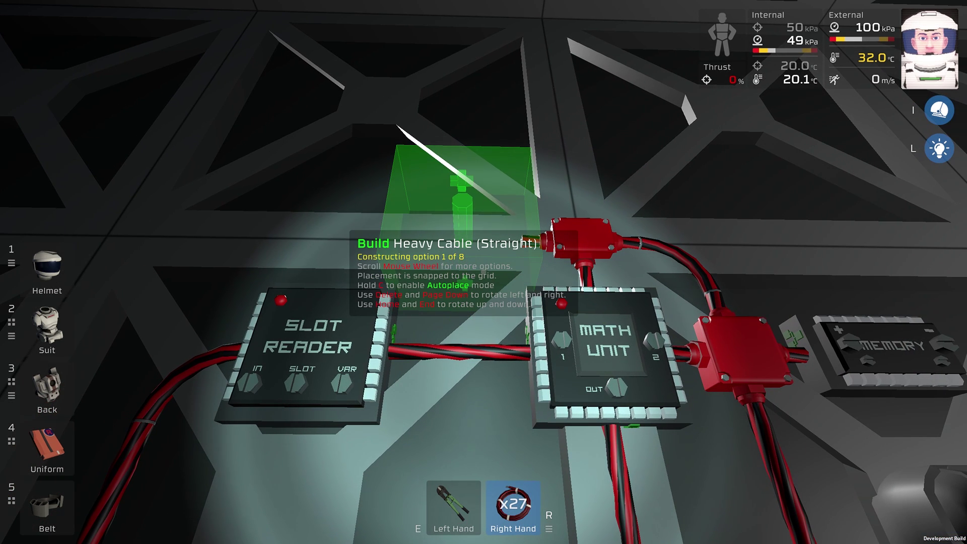
left_click(484, 272)
scroll(484, 272, "down", 1)
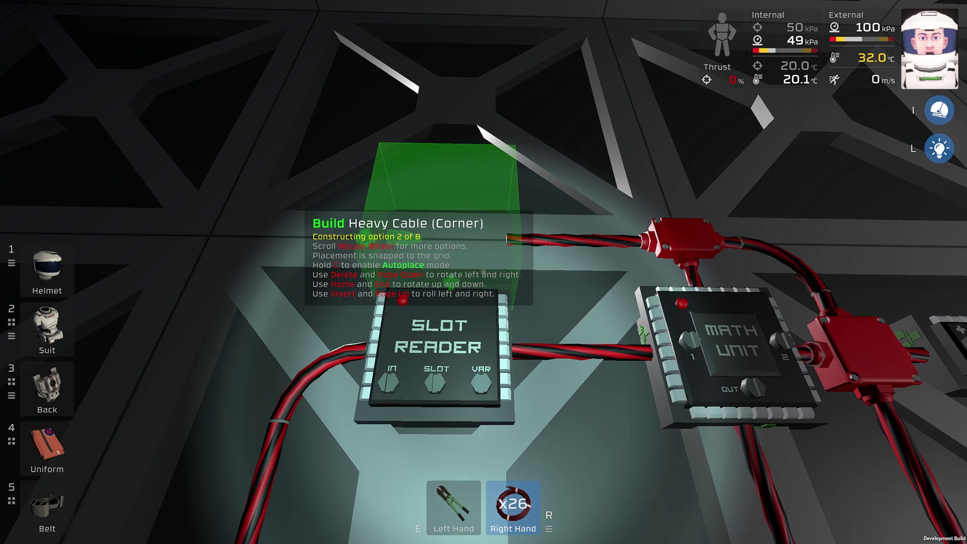
scroll(483, 272, "down", 1)
key("Home")
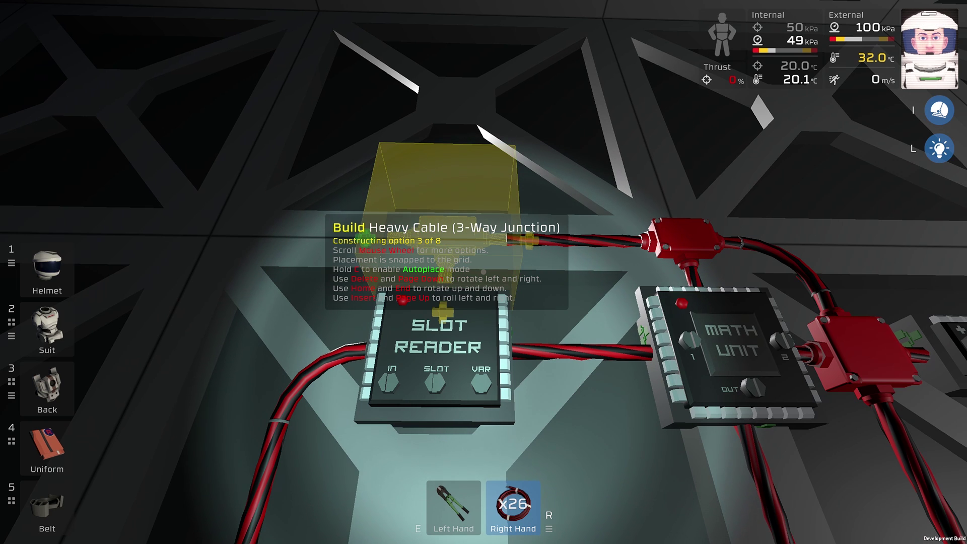
left_click(483, 272)
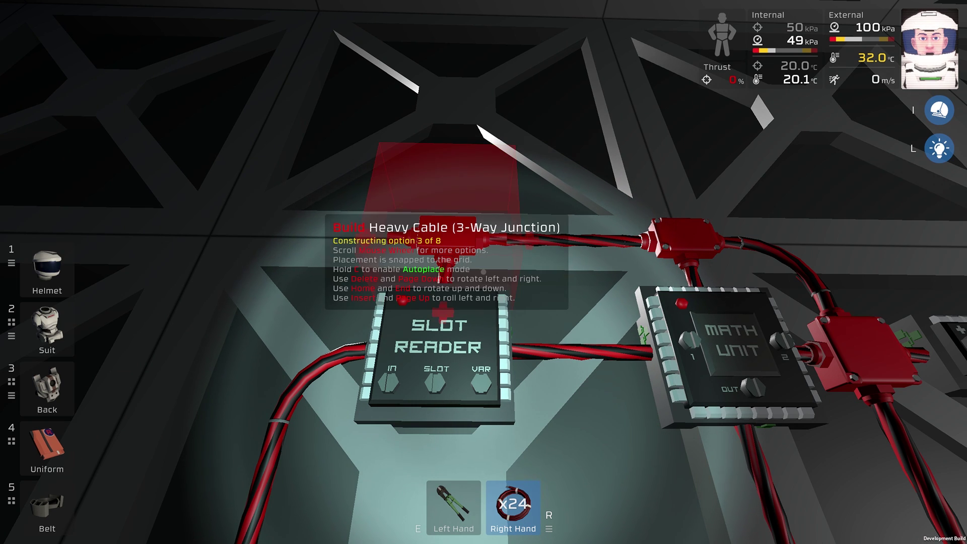
Step: Remove the misplaced corner cable and place a junction left of the Slot Reader
left_click(484, 272)
key("f")
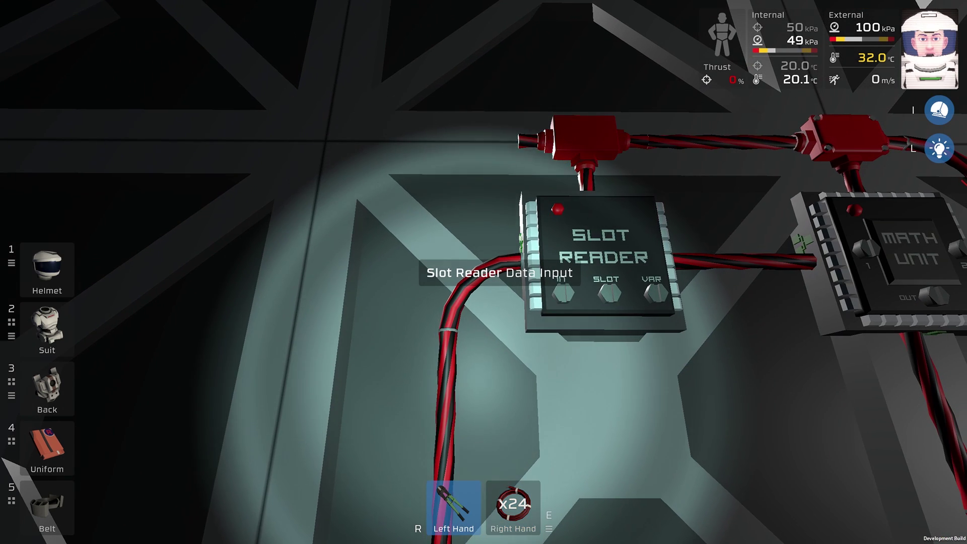
left_click(483, 272)
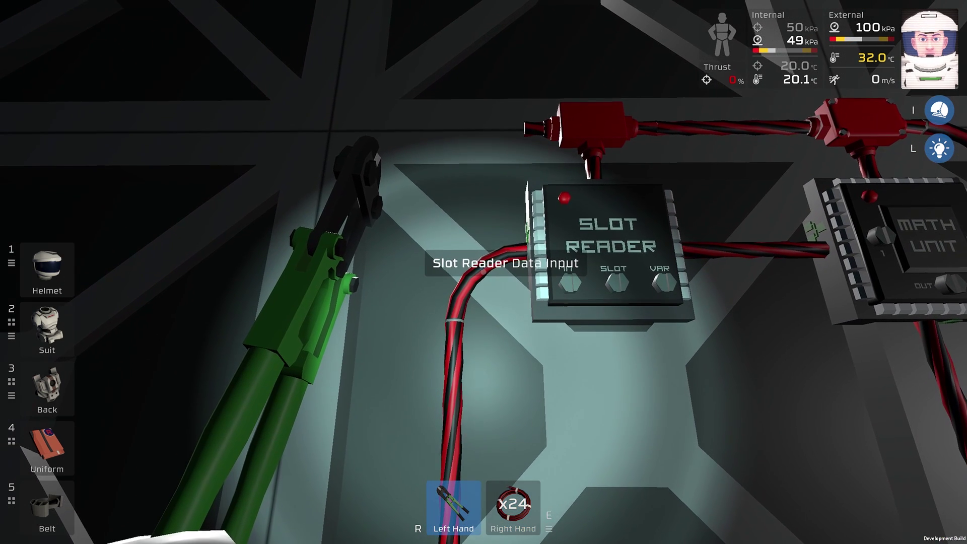
left_click(484, 272)
key("r")
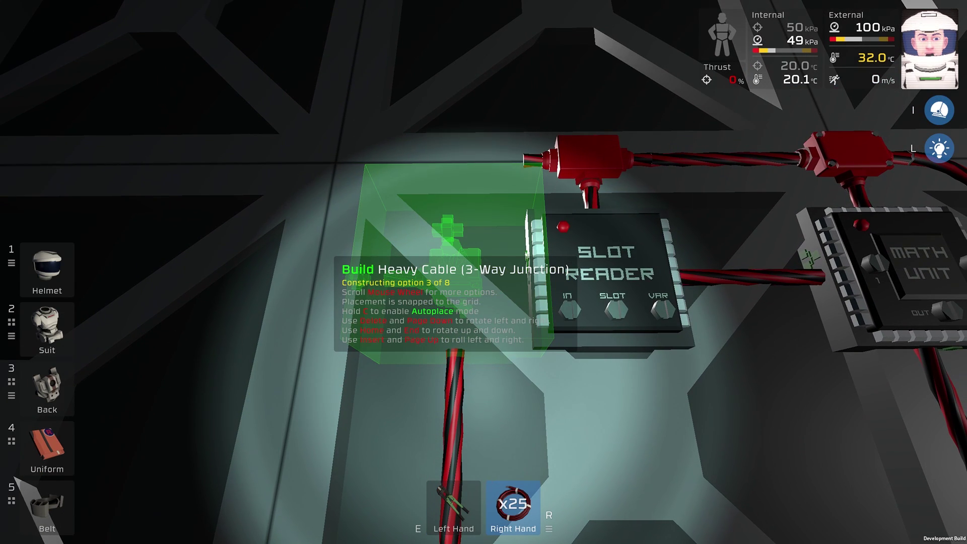
left_click(484, 272)
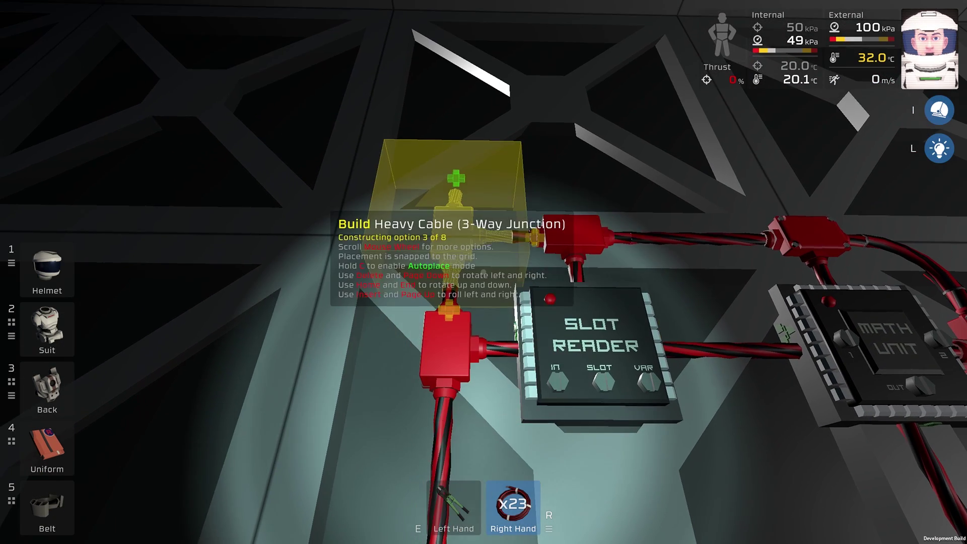
scroll(484, 272, "up", 1)
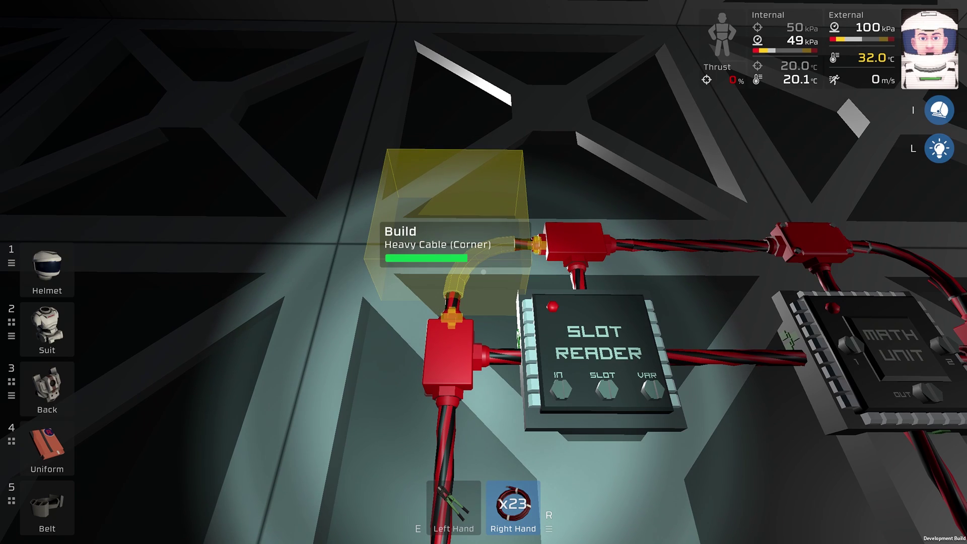
right_click(483, 272)
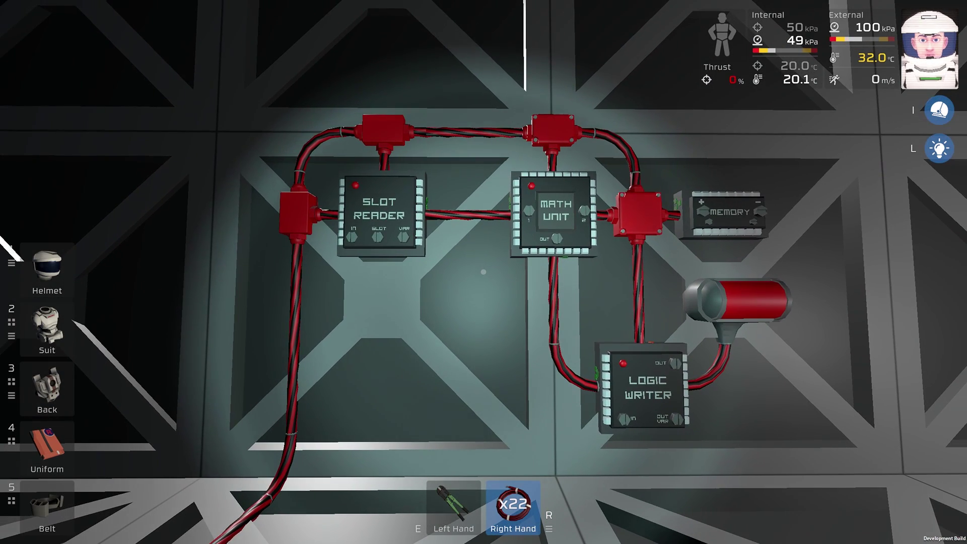
Step: Stow the cables and switch on the Logic Writer so it outputs 0.19 to the Diode Slide
key("e")
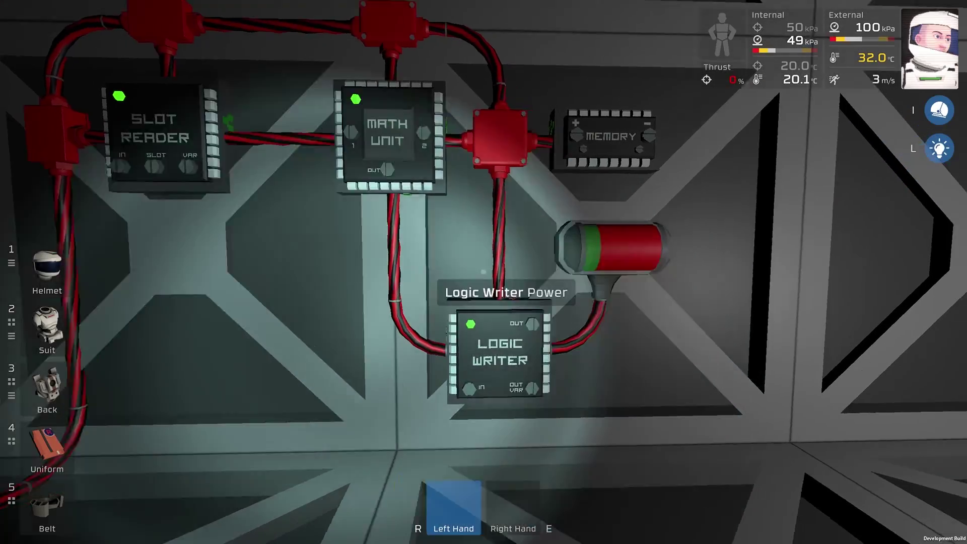
left_click(483, 272)
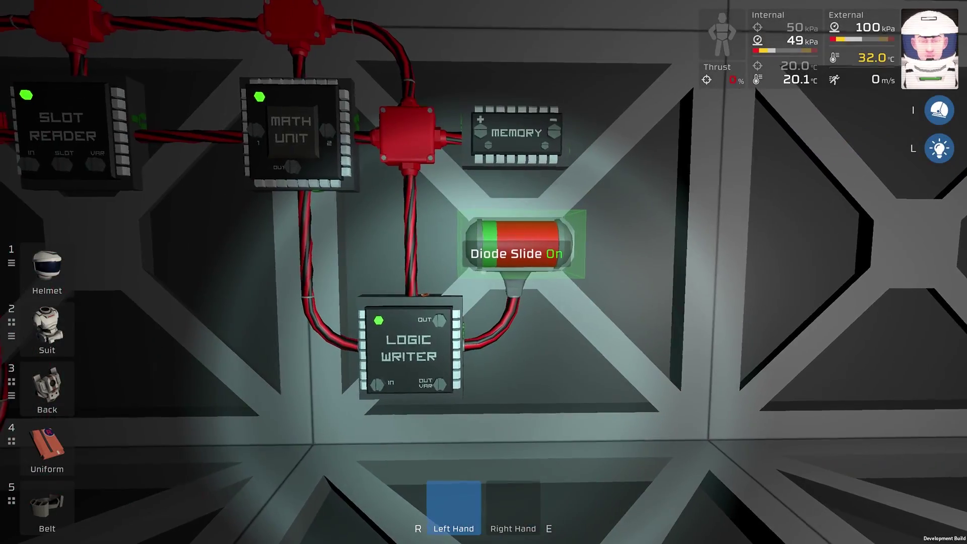